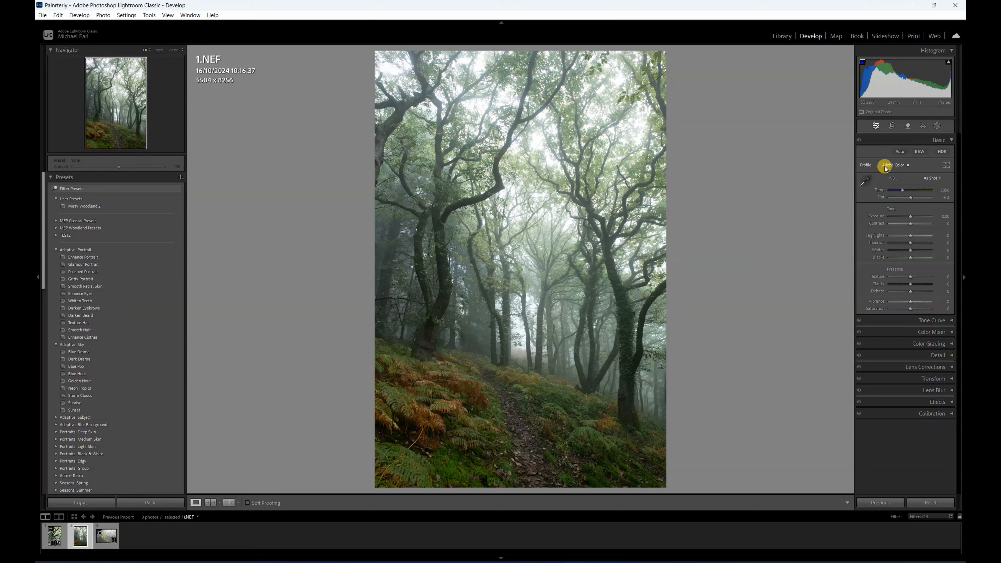
# Step: Apply the Adobe Neutral profile to the woodland photo and set its white balance to Auto
pyautogui.click(899, 166)
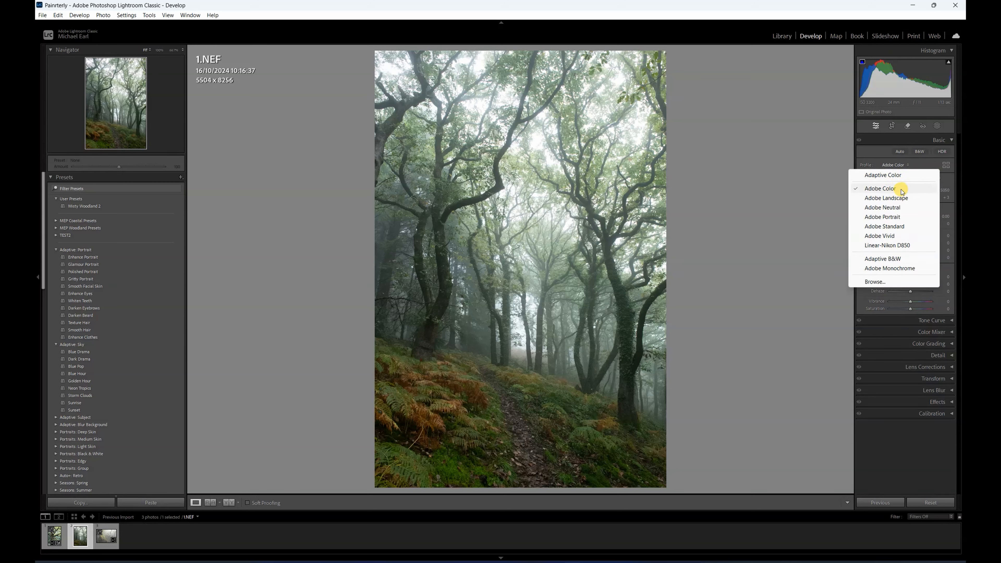
pyautogui.click(896, 208)
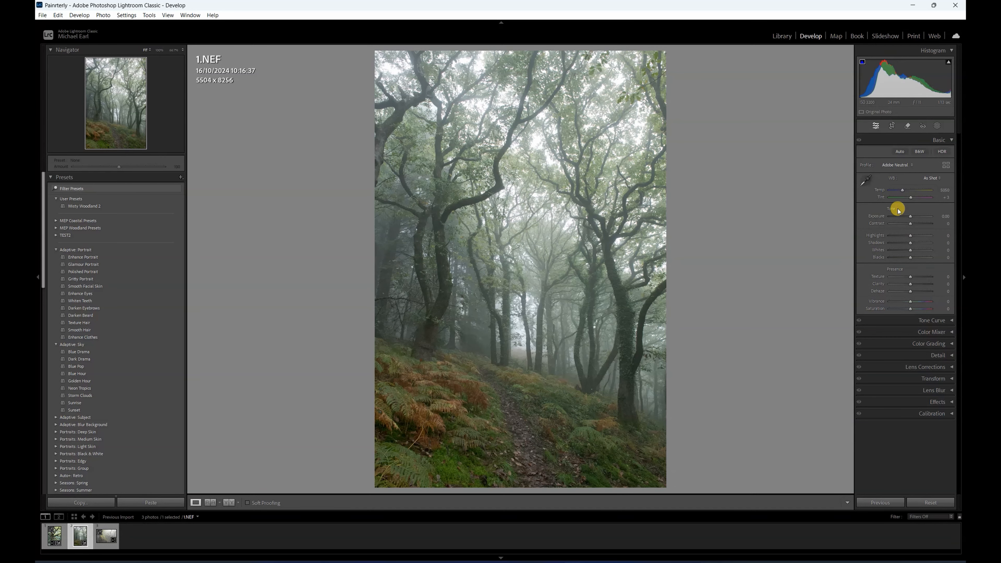
pyautogui.click(930, 178)
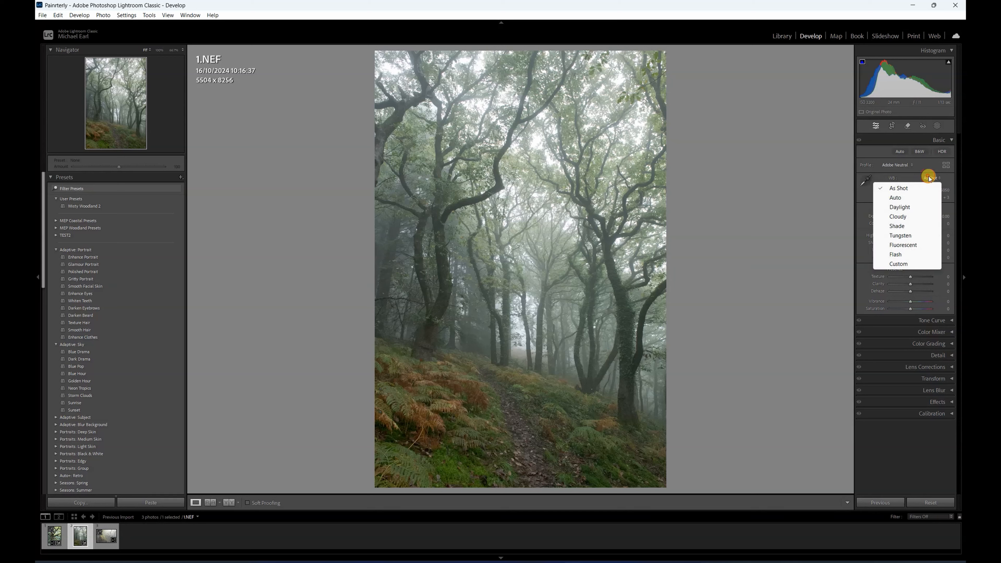
pyautogui.click(904, 198)
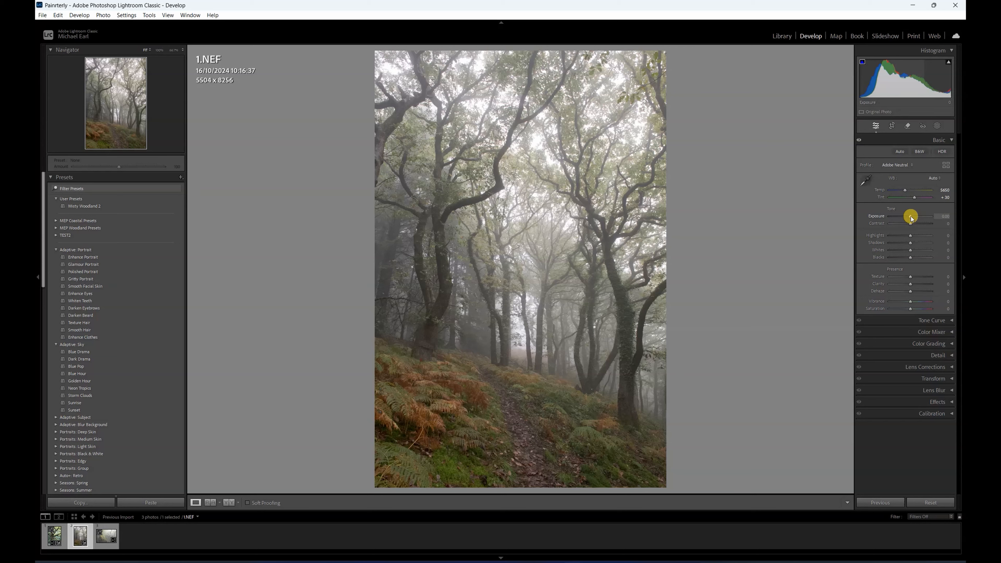
# Step: Raise the photo's Exposure to +0.18 and set Contrast to +7
pyautogui.moveTo(911, 218); pyautogui.dragTo(909, 217)
pyautogui.moveTo(944, 216); pyautogui.dragTo(916, 217)
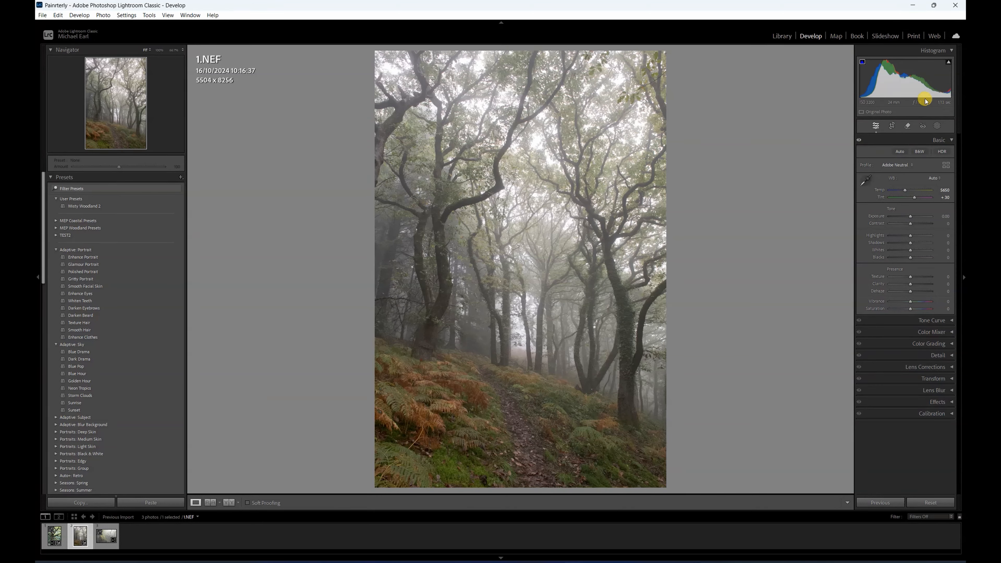
pyautogui.moveTo(905, 78)
pyautogui.mouseDown()
pyautogui.moveTo(918, 78)
pyautogui.moveTo(907, 78)
pyautogui.mouseUp()
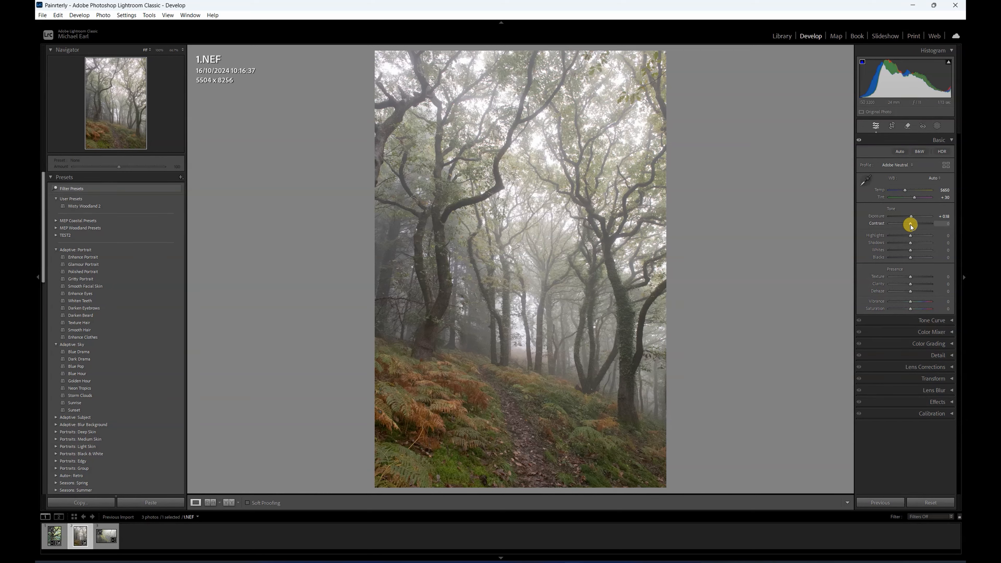
pyautogui.moveTo(910, 225)
pyautogui.mouseDown()
pyautogui.moveTo(889, 224)
pyautogui.moveTo(927, 224)
pyautogui.moveTo(912, 225)
pyautogui.mouseUp()
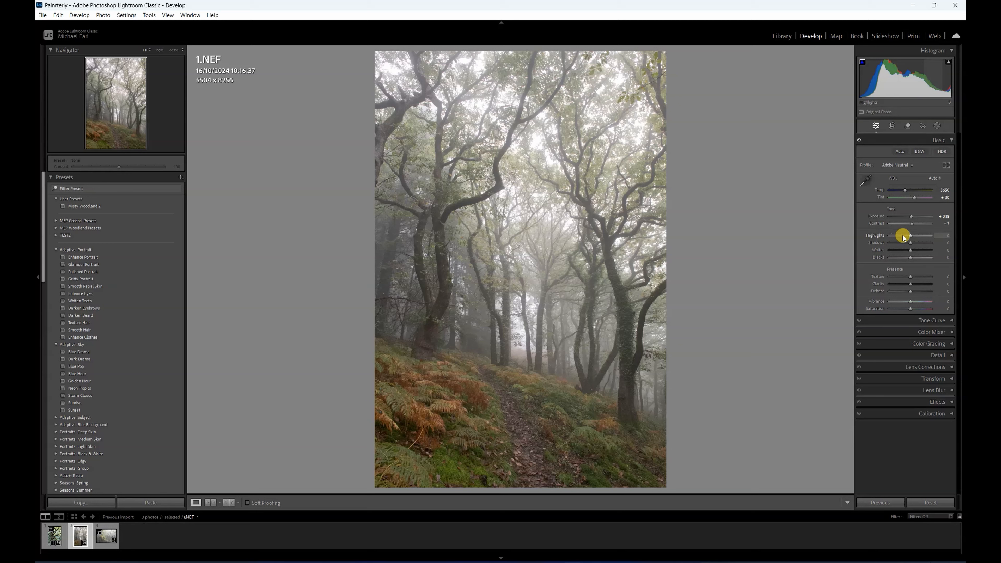
# Step: Reduce Highlights to −47 and lift Shadows to +49
pyautogui.moveTo(910, 237); pyautogui.dragTo(904, 237)
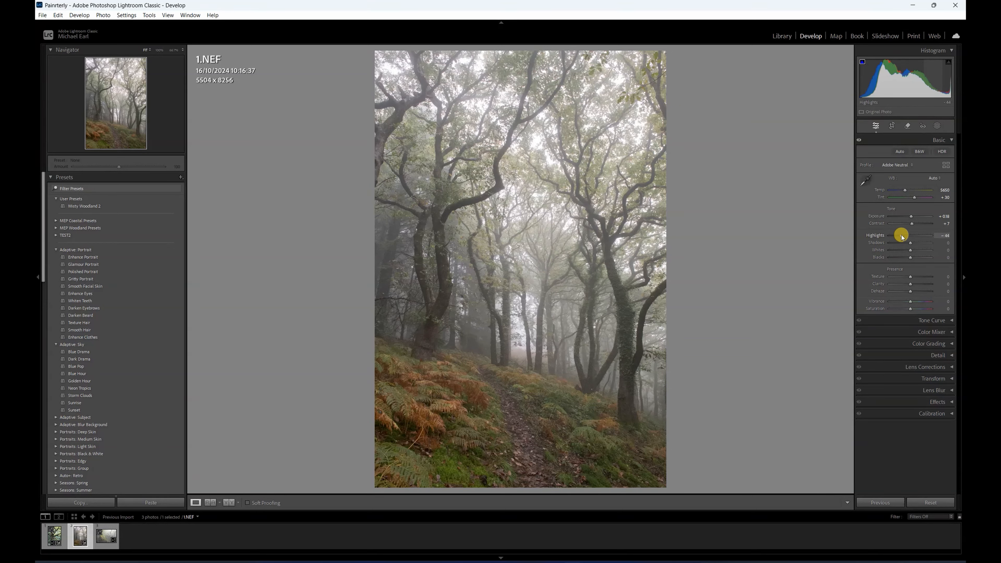
pyautogui.moveTo(902, 235); pyautogui.dragTo(903, 236)
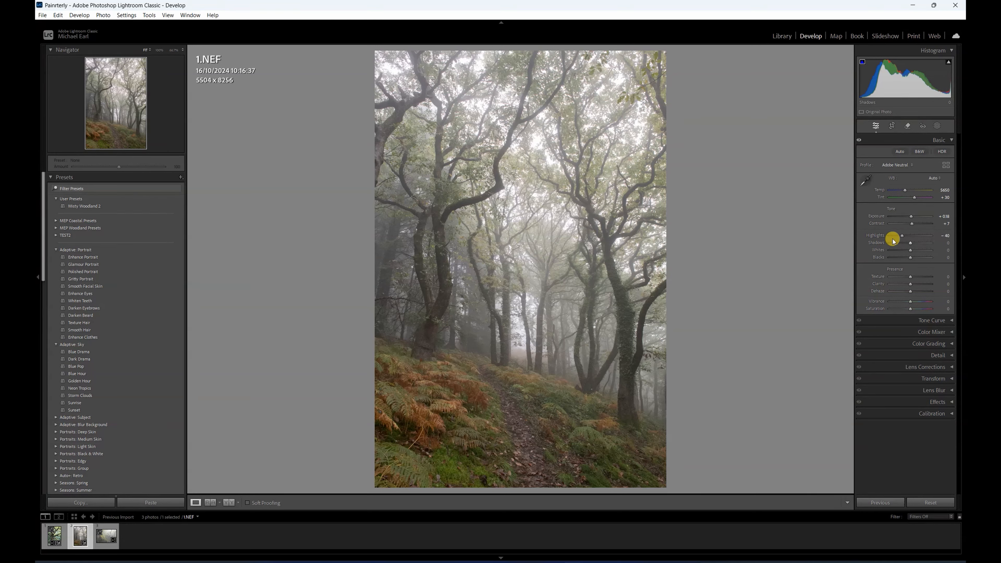
pyautogui.moveTo(903, 236); pyautogui.dragTo(902, 236)
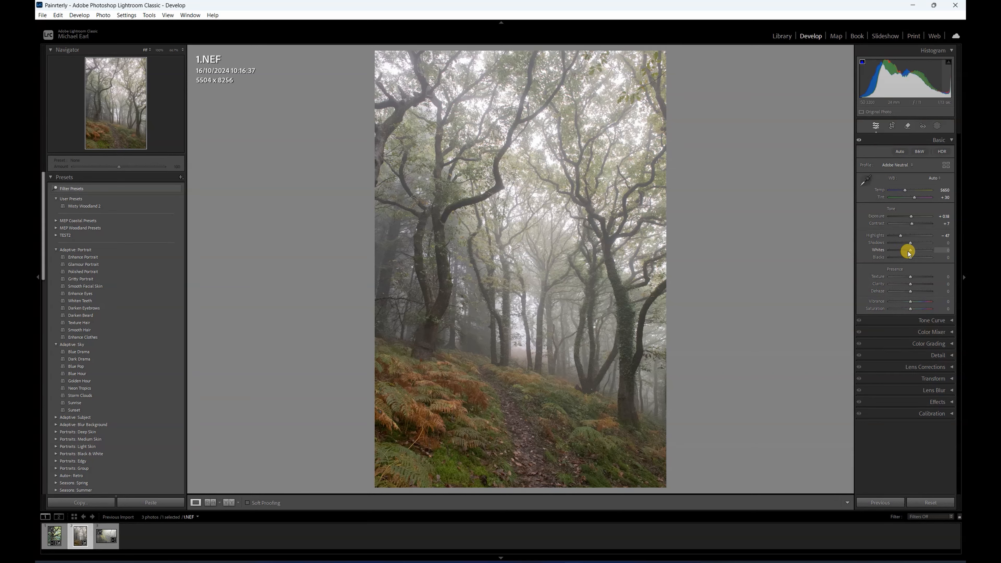
pyautogui.moveTo(911, 243); pyautogui.dragTo(921, 246)
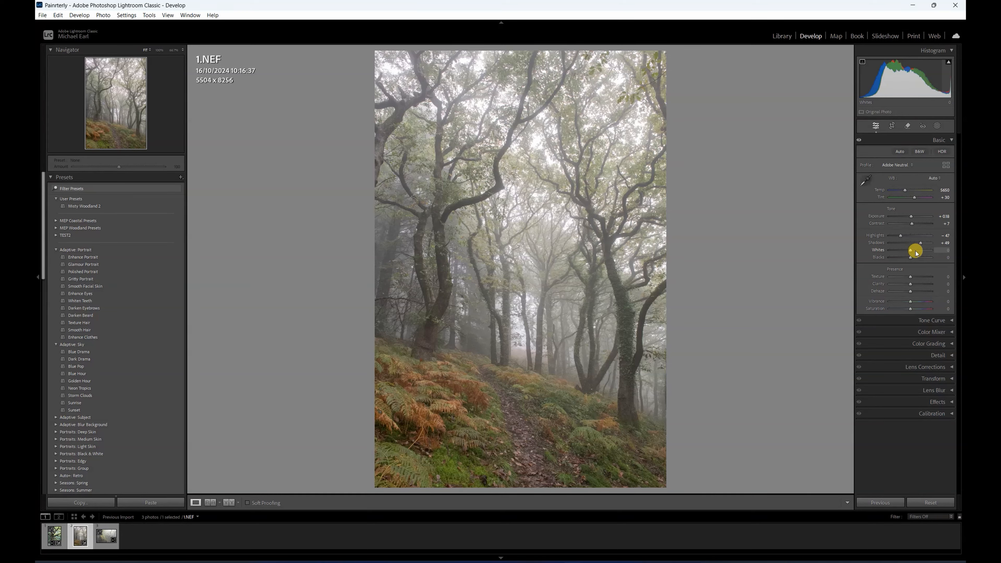
# Step: Set Whites to +9 and Blacks to +14
pyautogui.moveTo(912, 253)
pyautogui.mouseDown()
pyautogui.moveTo(873, 248)
pyautogui.moveTo(906, 254)
pyautogui.mouseUp()
pyautogui.moveTo(913, 253)
pyautogui.mouseDown()
pyautogui.moveTo(894, 250)
pyautogui.moveTo(923, 251)
pyautogui.moveTo(887, 254)
pyautogui.moveTo(911, 254)
pyautogui.mouseUp()
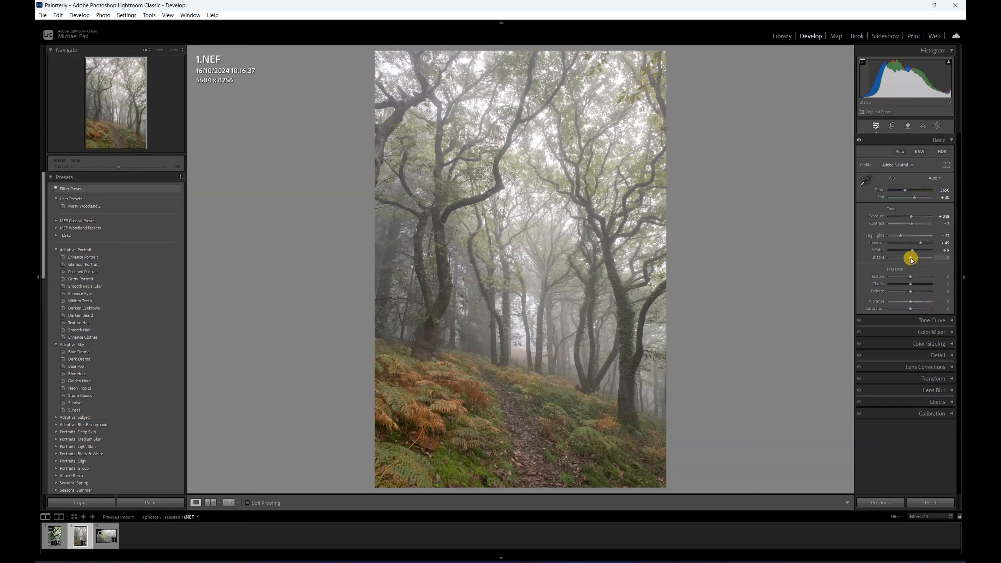
pyautogui.moveTo(911, 257); pyautogui.dragTo(914, 261)
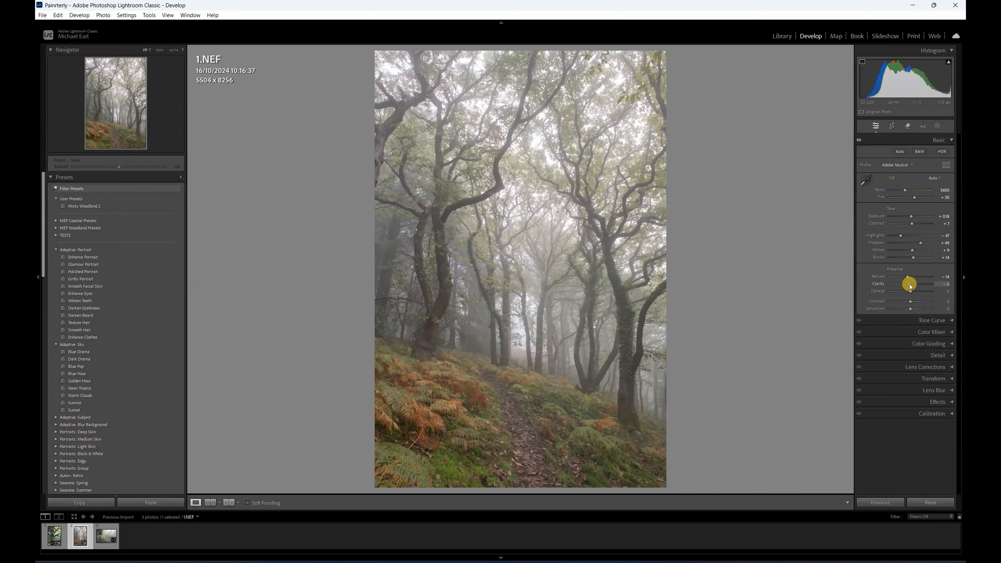
# Step: Soften the photo with Clarity at −16 and set Dehaze to +7
pyautogui.moveTo(910, 284); pyautogui.dragTo(908, 284)
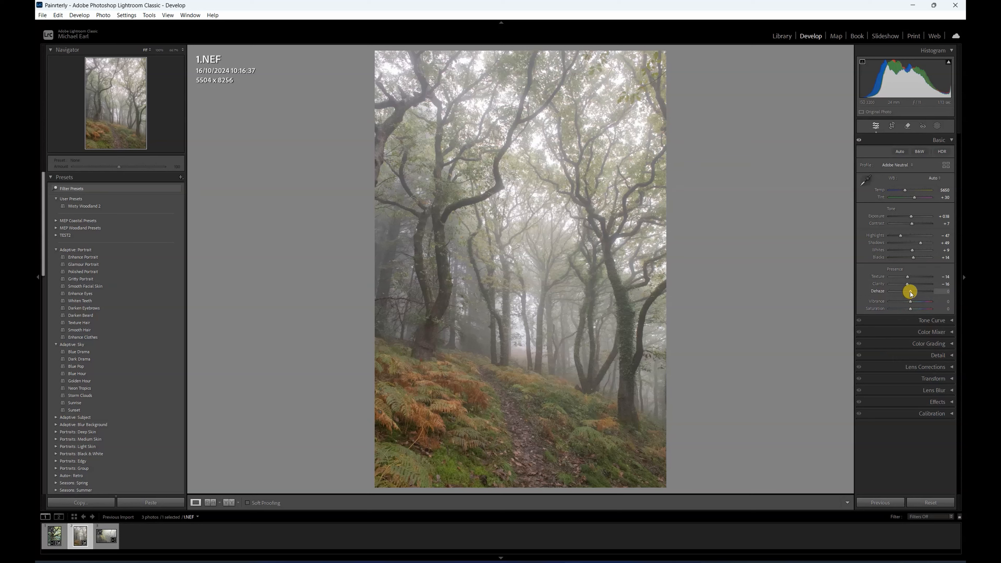
pyautogui.moveTo(911, 293)
pyautogui.mouseDown()
pyautogui.moveTo(895, 289)
pyautogui.moveTo(928, 293)
pyautogui.moveTo(912, 292)
pyautogui.mouseUp()
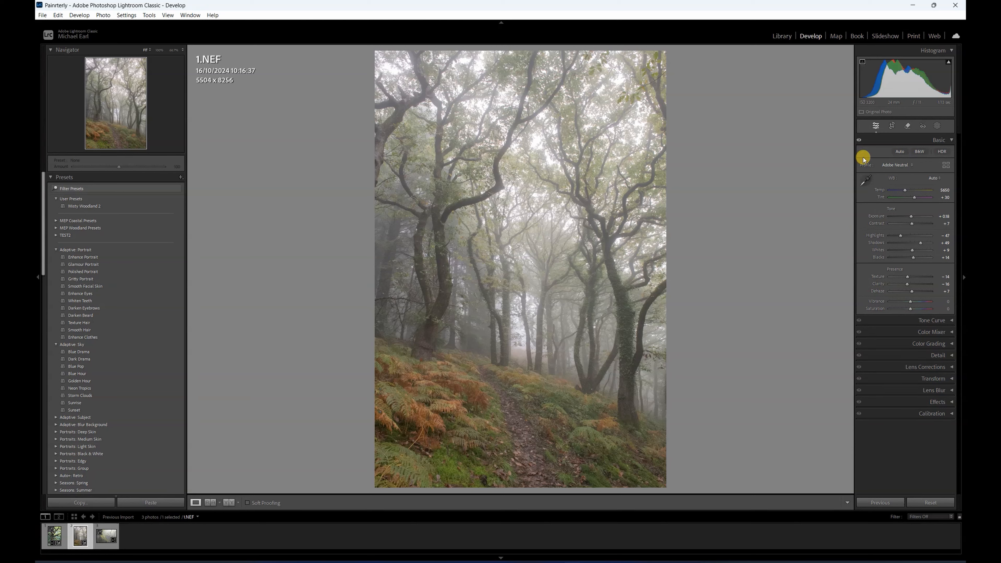
# Step: Compare the photo with and without the Basic adjustments
pyautogui.click(859, 140)
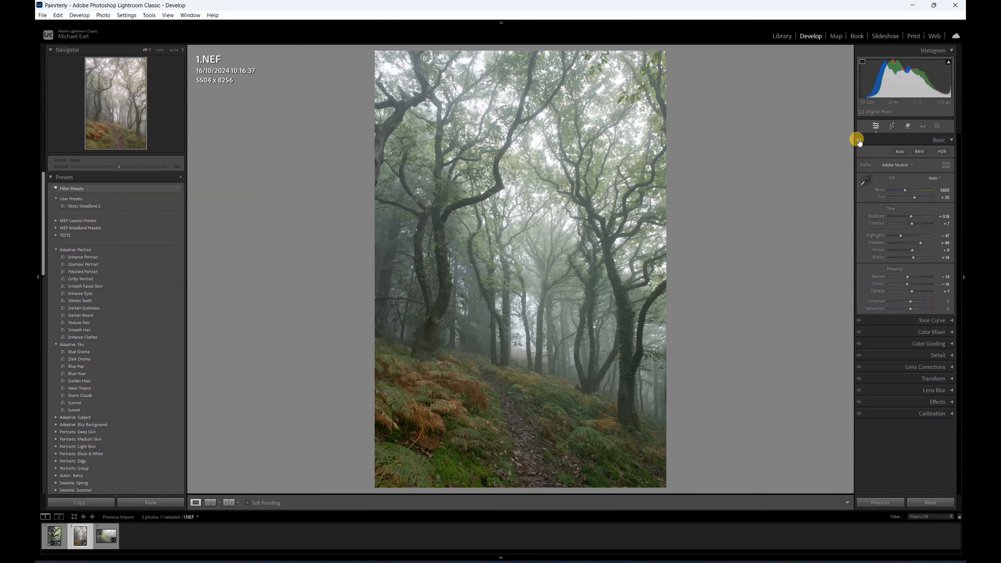
pyautogui.click(860, 141)
pyautogui.click(860, 141)
pyautogui.click(859, 141)
pyautogui.click(859, 140)
pyautogui.click(859, 140)
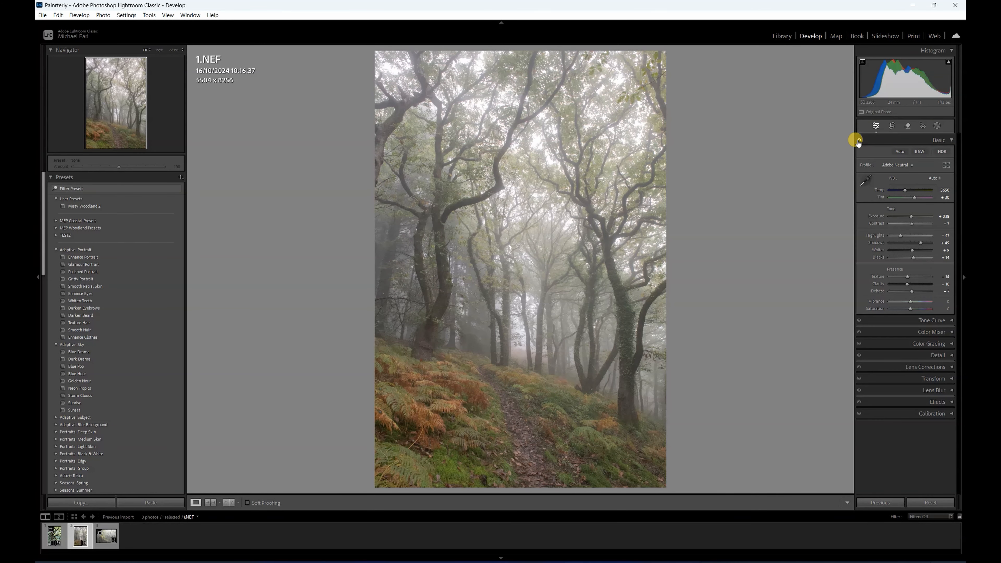
# Step: Shape the tone point curve by lifting the black point to output 8, anchoring the shadows and slightly raising the highlights
pyautogui.click(939, 138)
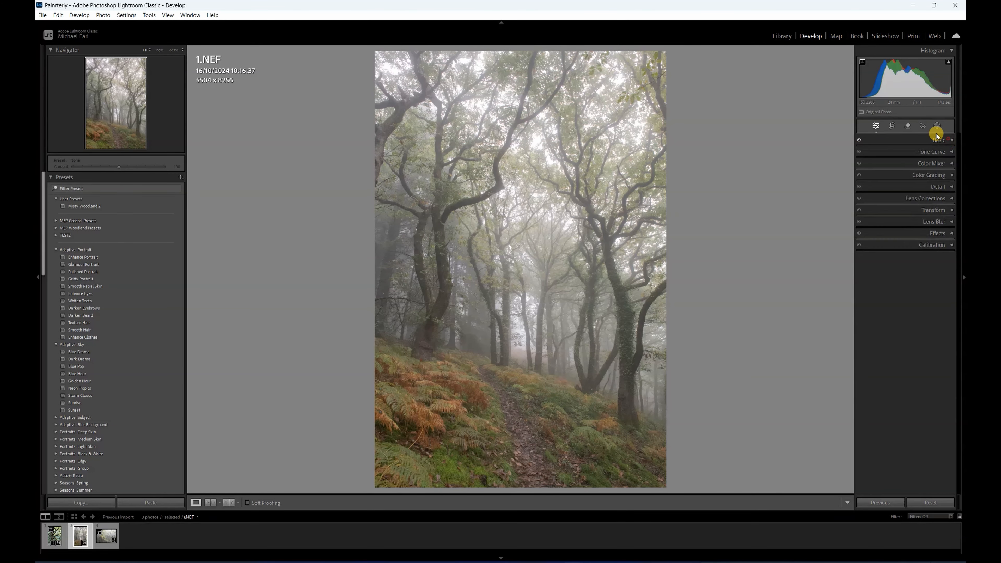
pyautogui.click(945, 152)
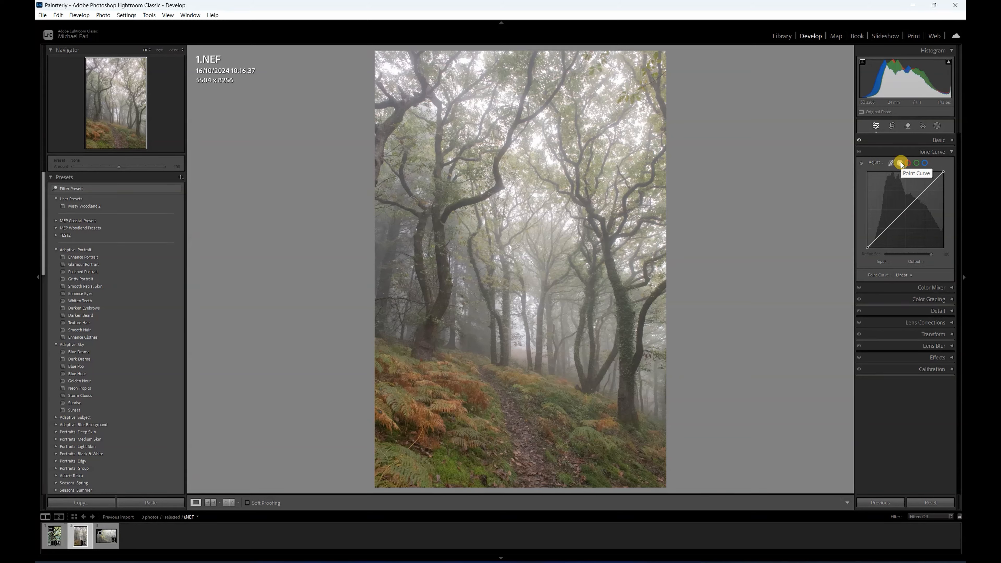
pyautogui.moveTo(868, 246); pyautogui.dragTo(864, 248)
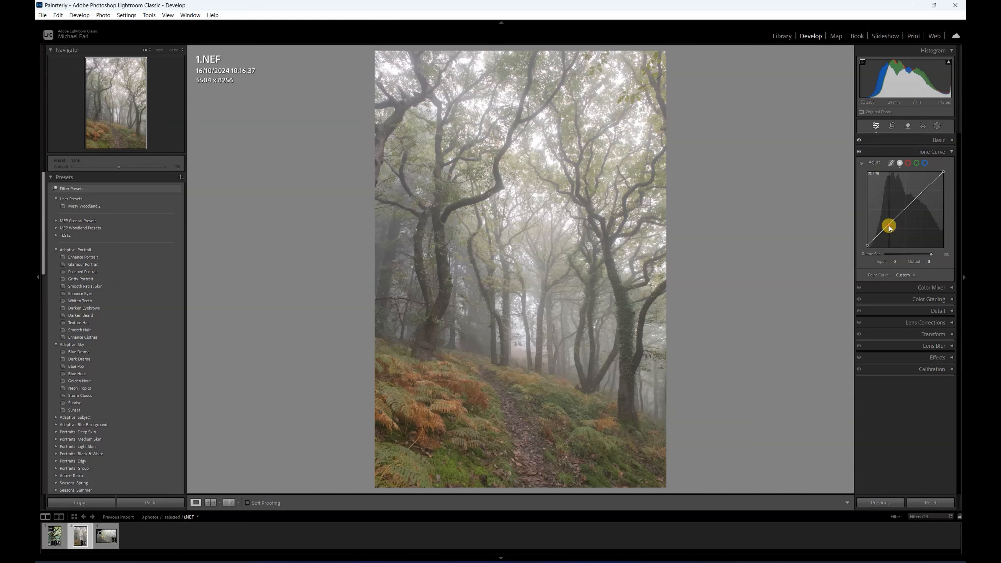
pyautogui.moveTo(890, 228); pyautogui.dragTo(890, 227)
pyautogui.moveTo(919, 196); pyautogui.dragTo(925, 190)
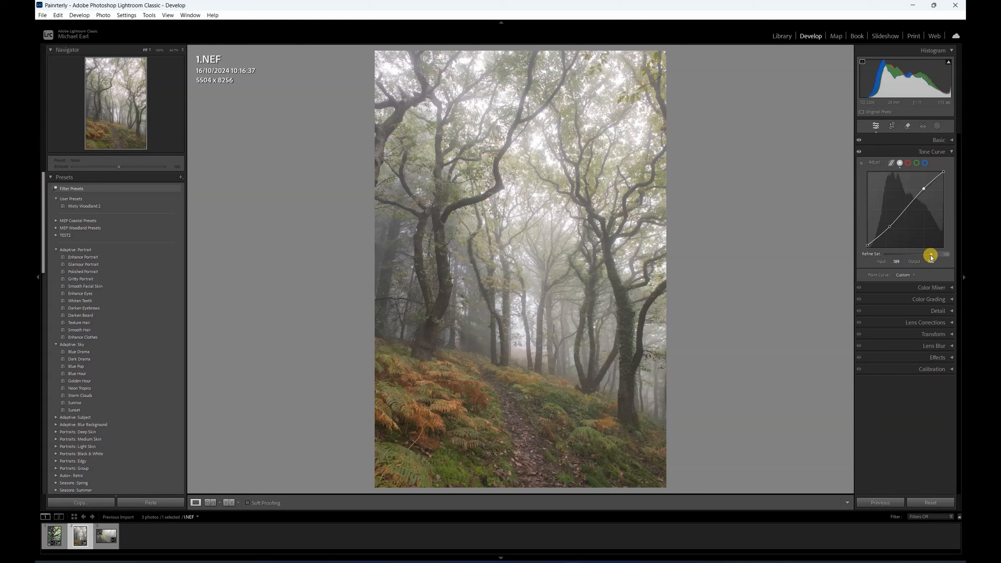
pyautogui.click(948, 151)
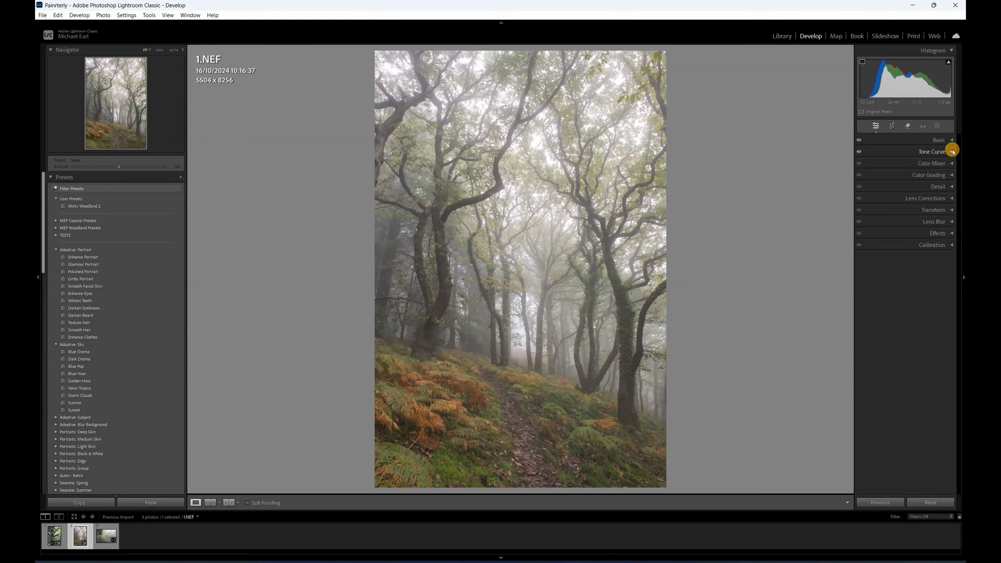
# Step: Shift the Green and Yellow hues slightly toward warmer tones in the Color Mixer
pyautogui.click(949, 163)
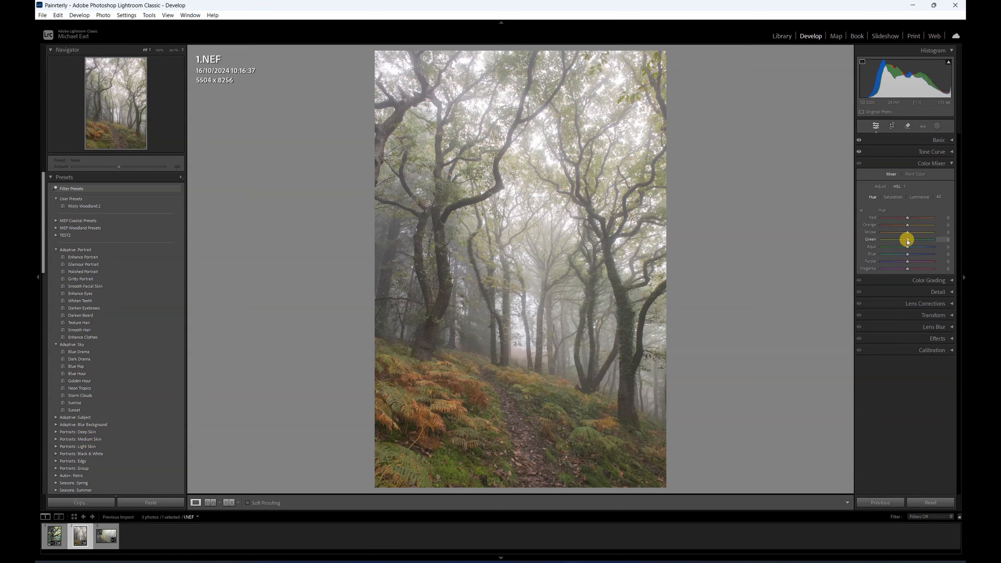
pyautogui.moveTo(907, 242)
pyautogui.mouseDown()
pyautogui.moveTo(875, 241)
pyautogui.moveTo(931, 245)
pyautogui.moveTo(905, 243)
pyautogui.mouseUp()
pyautogui.moveTo(905, 233)
pyautogui.mouseDown()
pyautogui.moveTo(896, 232)
pyautogui.moveTo(905, 235)
pyautogui.mouseUp()
# Step: Slightly lower the Green saturation and raise the Yellow saturation, comparing the photo with and without the color mix
pyautogui.click(893, 198)
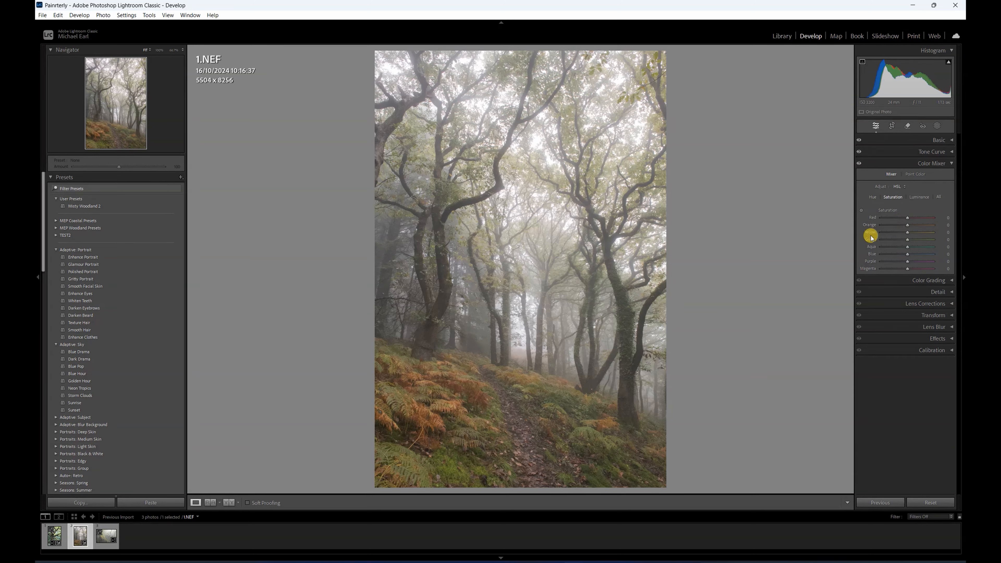
pyautogui.moveTo(906, 239); pyautogui.dragTo(903, 238)
pyautogui.moveTo(910, 233); pyautogui.dragTo(912, 227)
pyautogui.click(859, 164)
pyautogui.click(859, 165)
# Step: Slightly darken the Green luminance and brighten the Yellow luminance in the Color Mixer
pyautogui.click(920, 197)
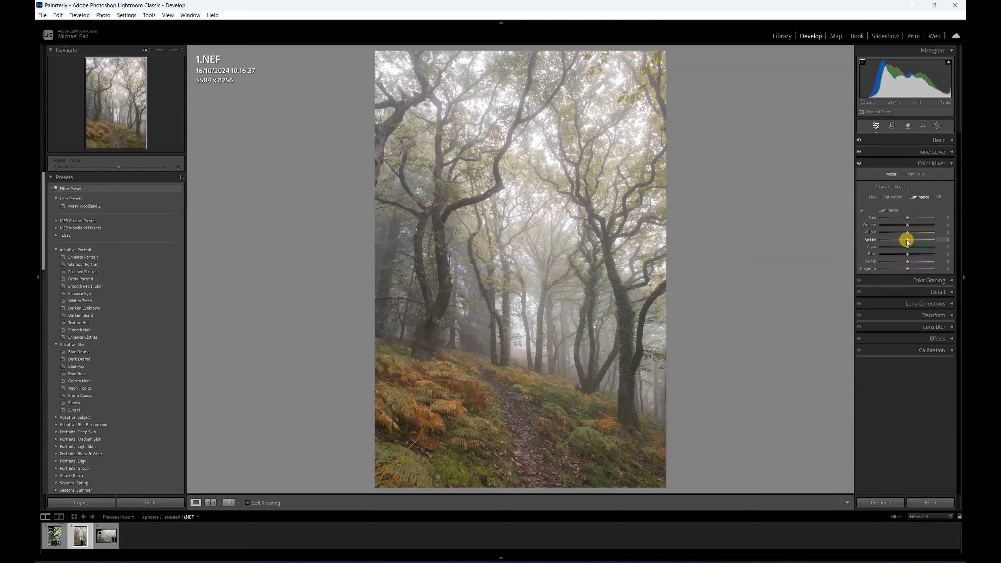
pyautogui.moveTo(907, 240); pyautogui.dragTo(905, 241)
pyautogui.moveTo(909, 232); pyautogui.dragTo(912, 232)
pyautogui.click(950, 165)
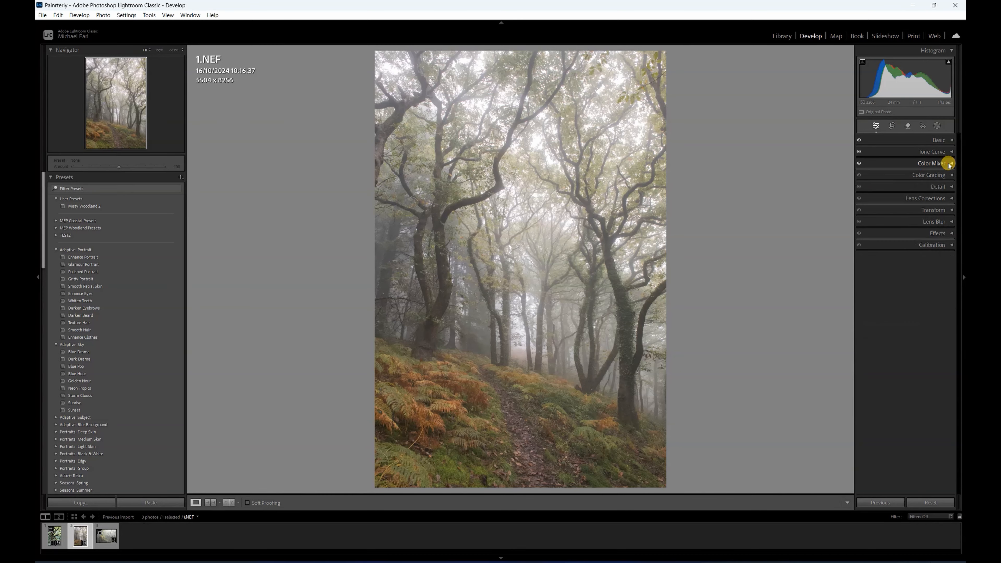
# Step: Tint the highlights yellow in Color Grading with hue about 60 and saturation 21, and compare with and without the grading
pyautogui.click(941, 174)
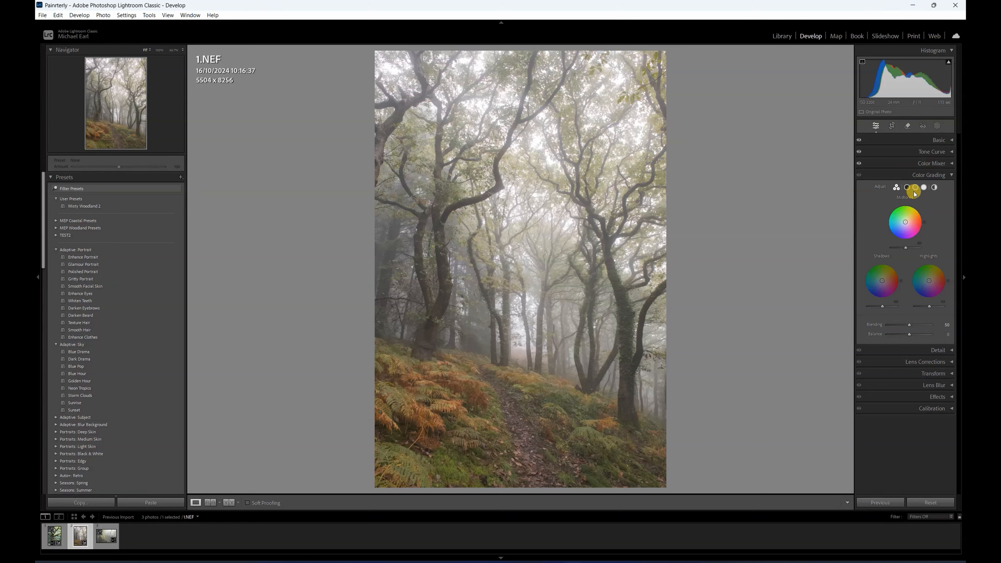
pyautogui.click(924, 187)
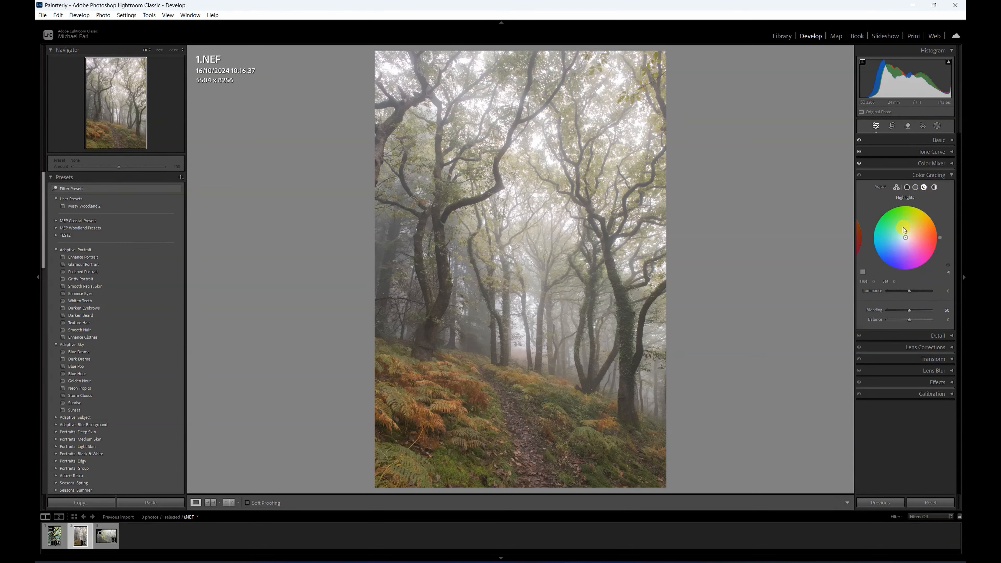
pyautogui.moveTo(907, 239); pyautogui.dragTo(907, 235)
pyautogui.click(874, 281)
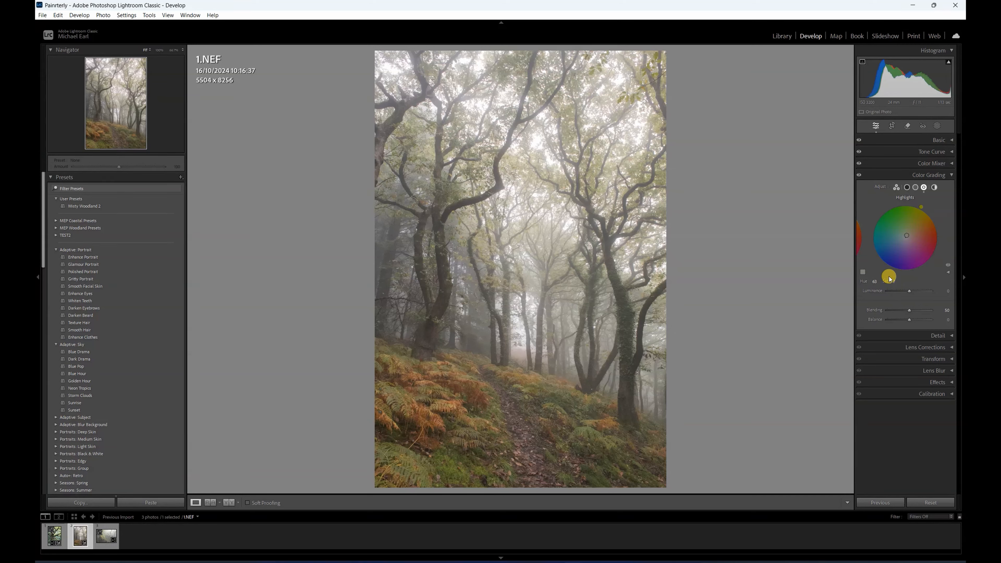
pyautogui.moveTo(889, 276); pyautogui.dragTo(897, 276)
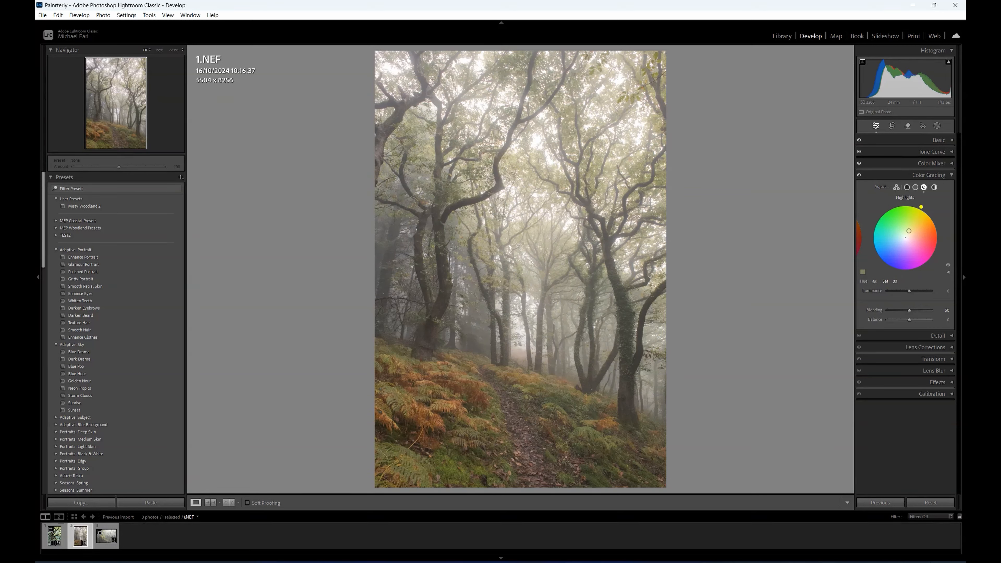
pyautogui.click(897, 282)
pyautogui.click(859, 174)
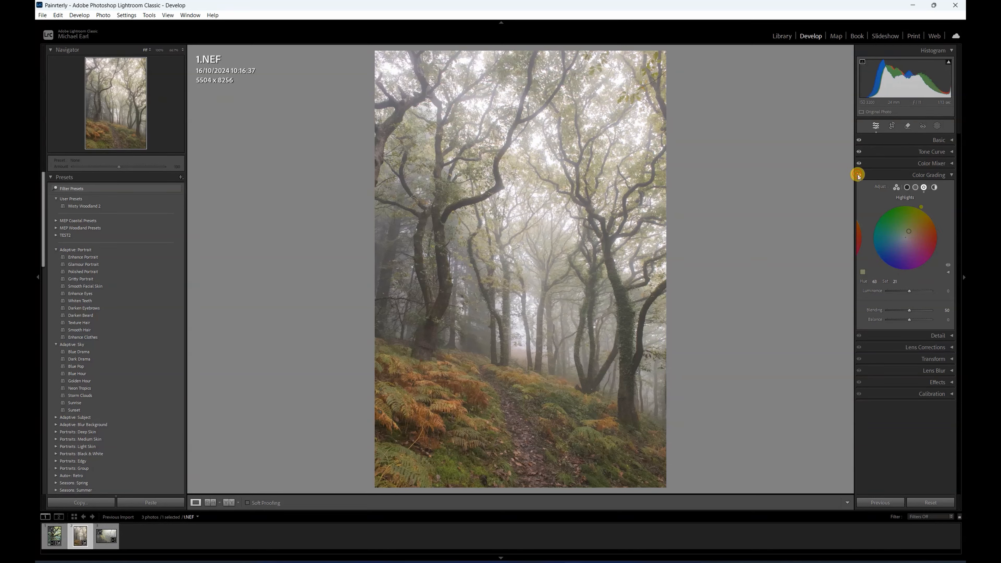
pyautogui.click(859, 175)
# Step: Warm the highlight tint by changing its hue to about 48
pyautogui.click(875, 282)
pyautogui.moveTo(875, 282); pyautogui.dragTo(869, 282)
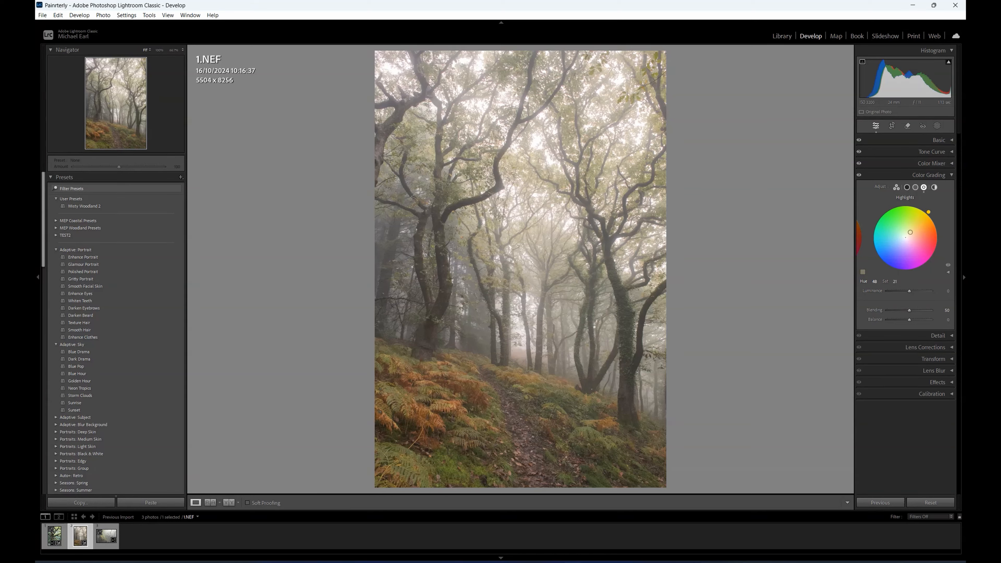
pyautogui.click(875, 281)
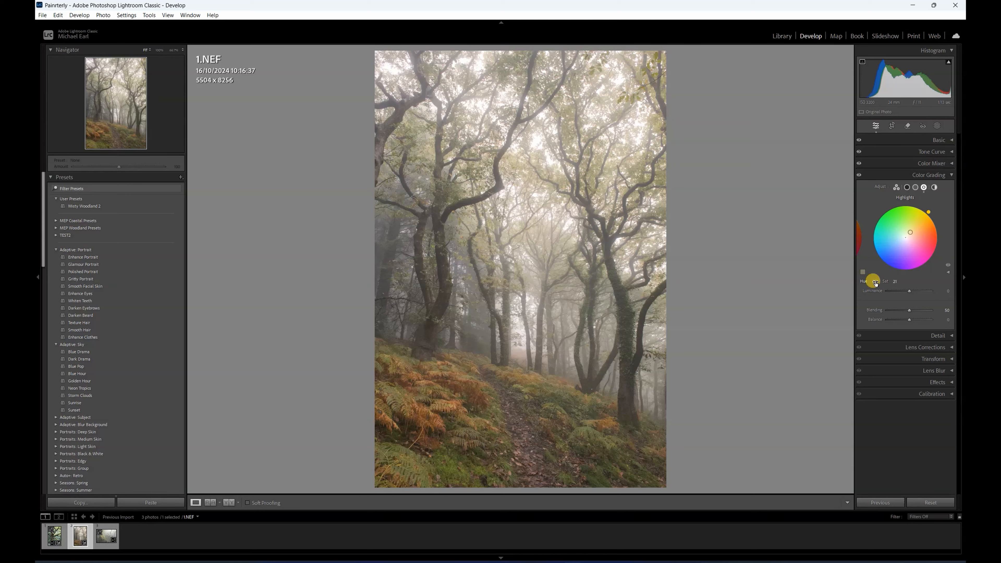
# Step: Tint the shadows blue in Color Grading with hue 225 and saturation 20, and compare with and without the grading
pyautogui.click(906, 188)
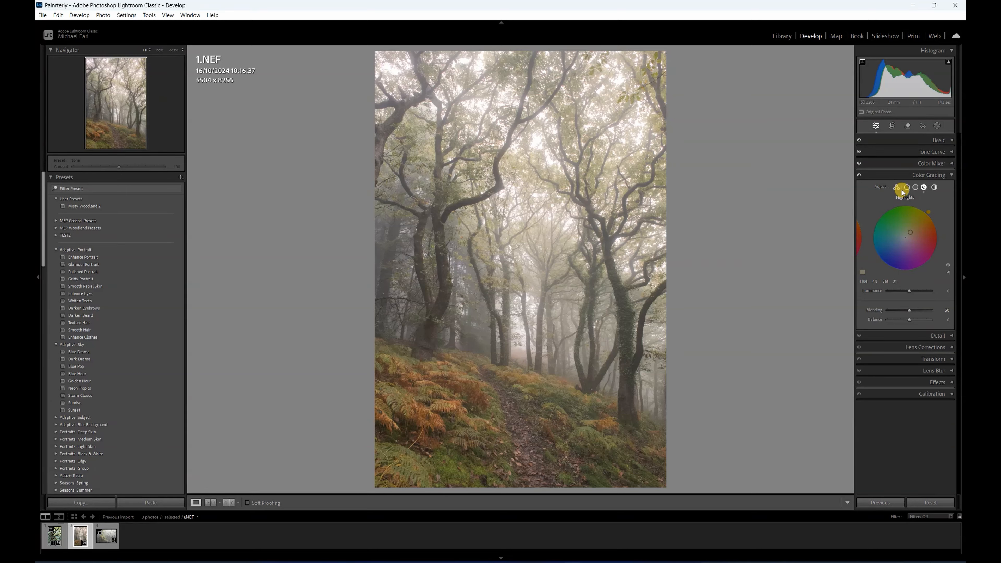
pyautogui.moveTo(911, 239); pyautogui.dragTo(903, 239)
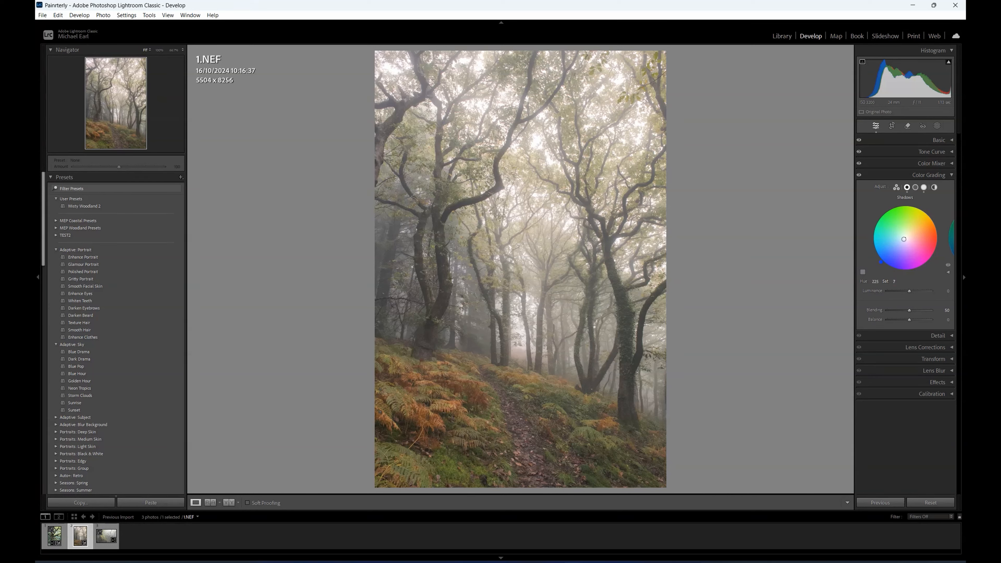
pyautogui.moveTo(904, 239); pyautogui.dragTo(902, 241)
pyautogui.moveTo(902, 241); pyautogui.dragTo(901, 242)
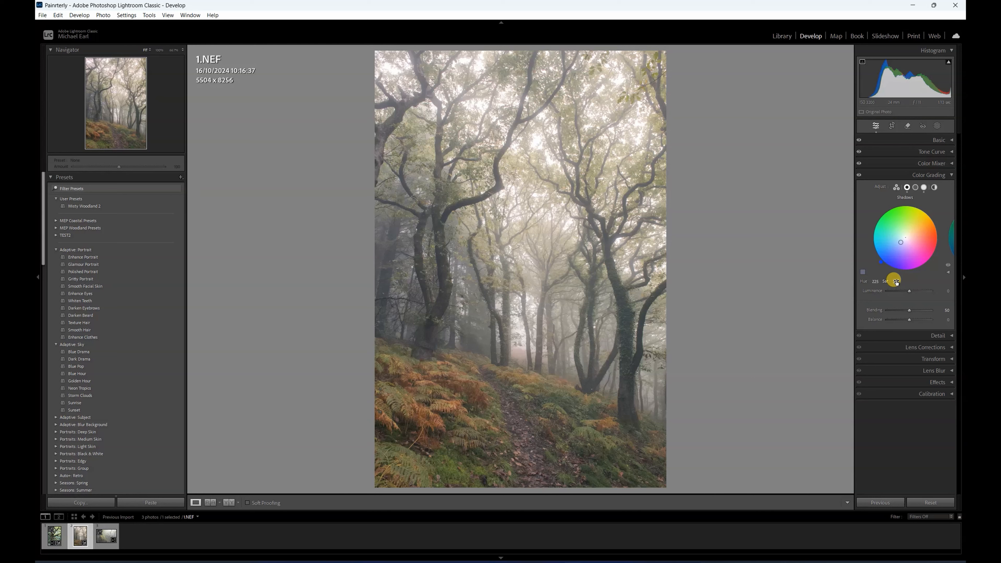
pyautogui.click(859, 175)
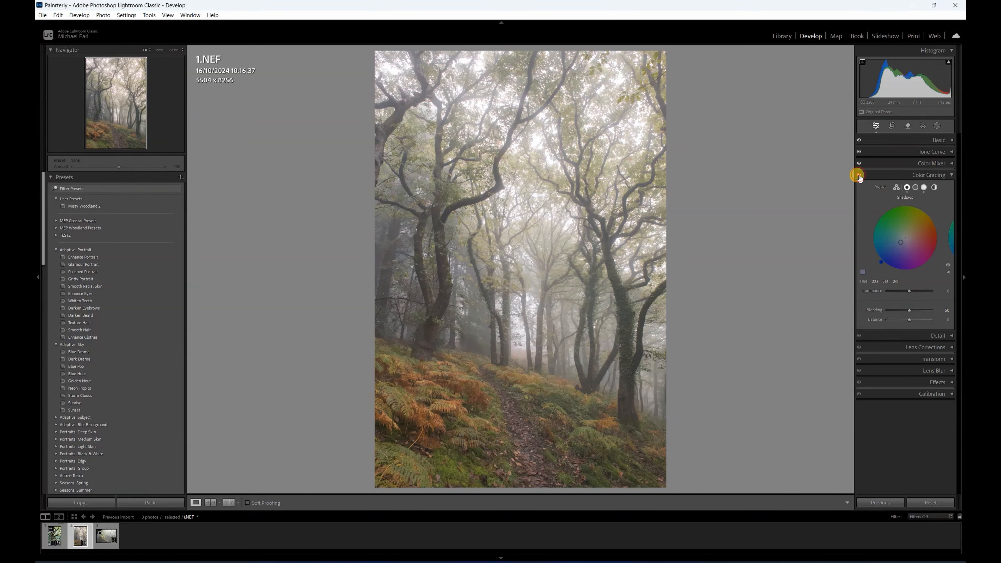
# Step: Shift the Color Grading balance toward the shadows to -20 and compare the photo with and without the grading
pyautogui.click(895, 186)
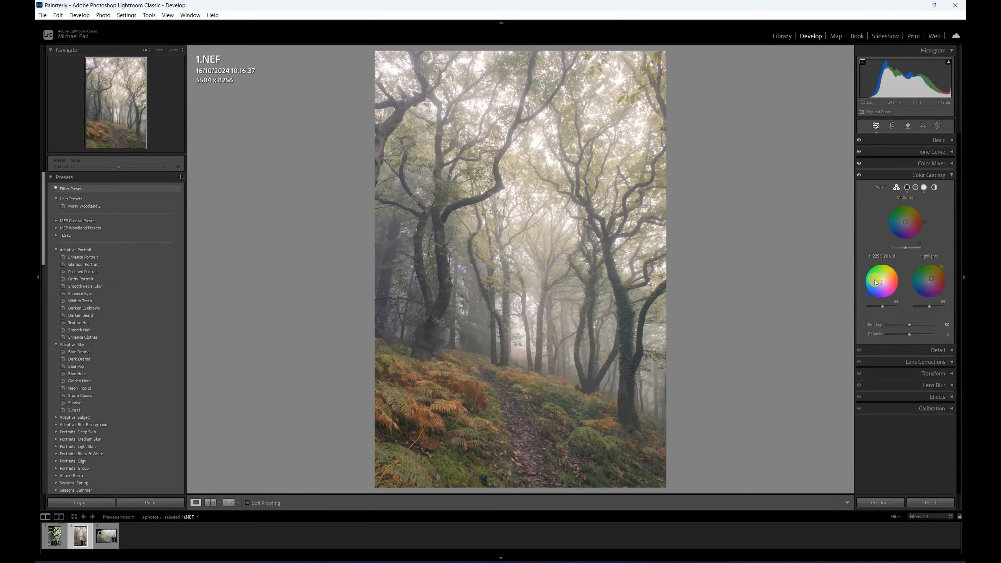
pyautogui.moveTo(912, 340); pyautogui.dragTo(906, 335)
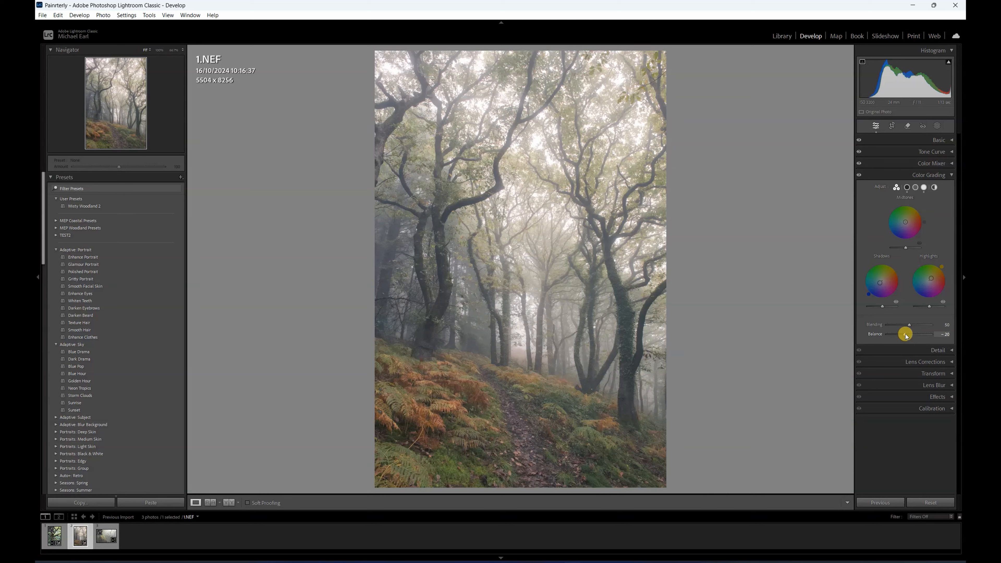
pyautogui.click(859, 175)
pyautogui.click(950, 175)
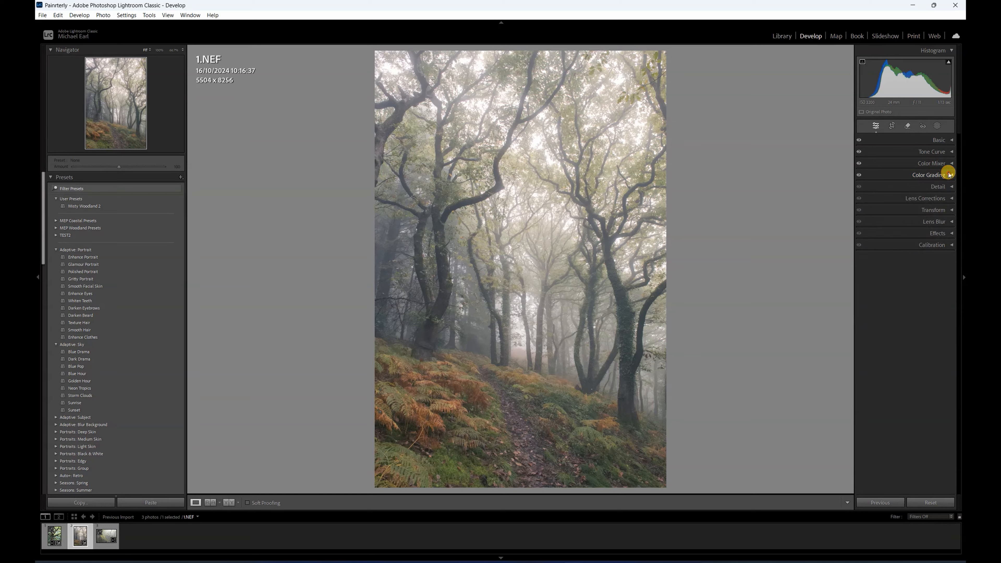
# Step: Remove chromatic aberration in Lens Corrections, checking the branches up close with the correction off and on
pyautogui.click(953, 198)
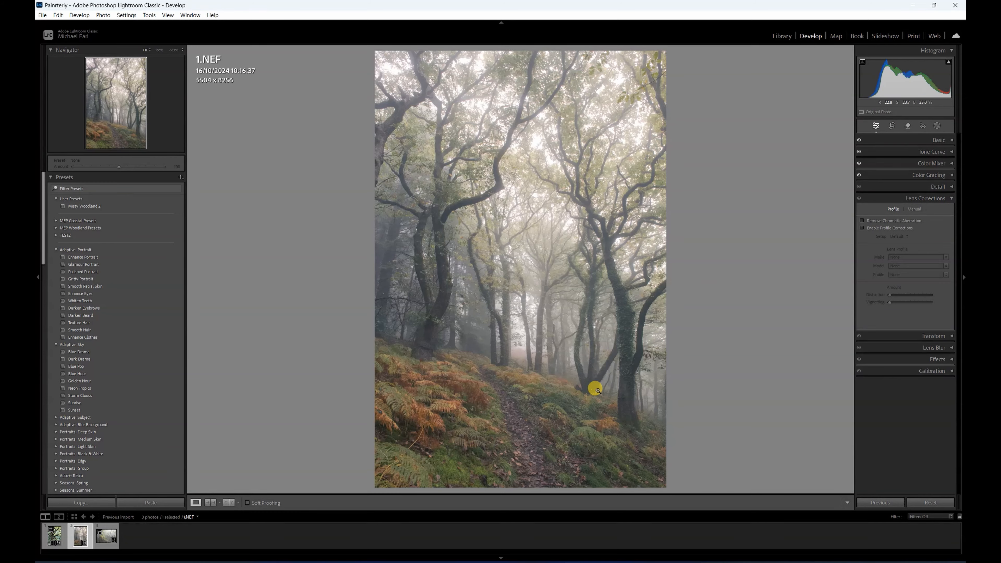
pyautogui.click(623, 255)
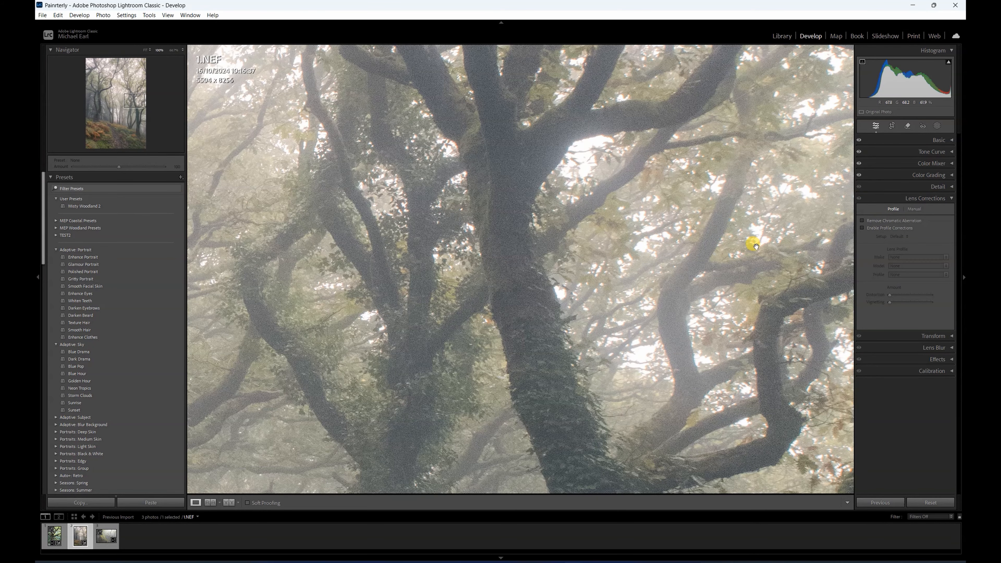
pyautogui.click(862, 221)
pyautogui.click(862, 220)
pyautogui.moveTo(573, 290); pyautogui.dragTo(562, 261)
pyautogui.click(883, 221)
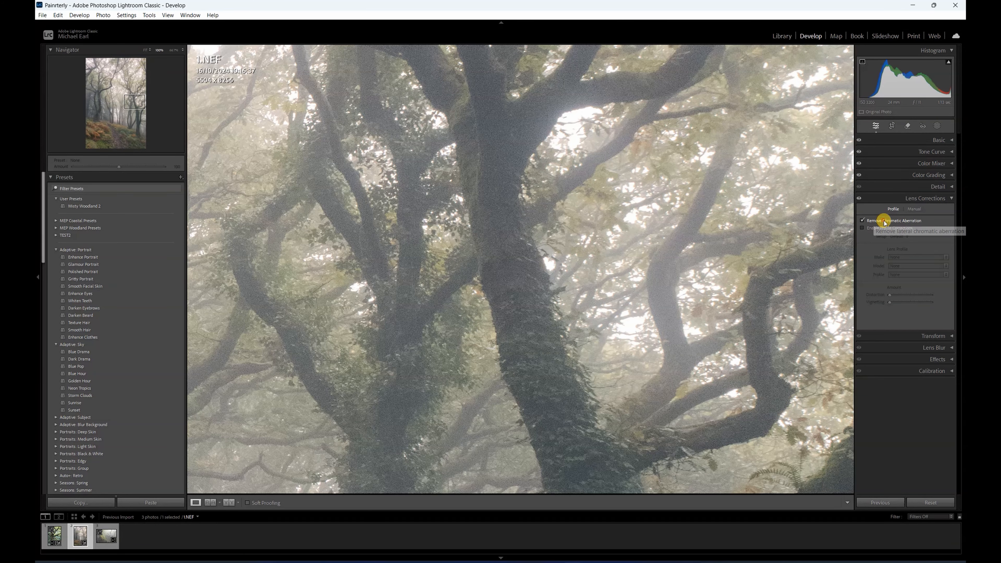
pyautogui.click(946, 197)
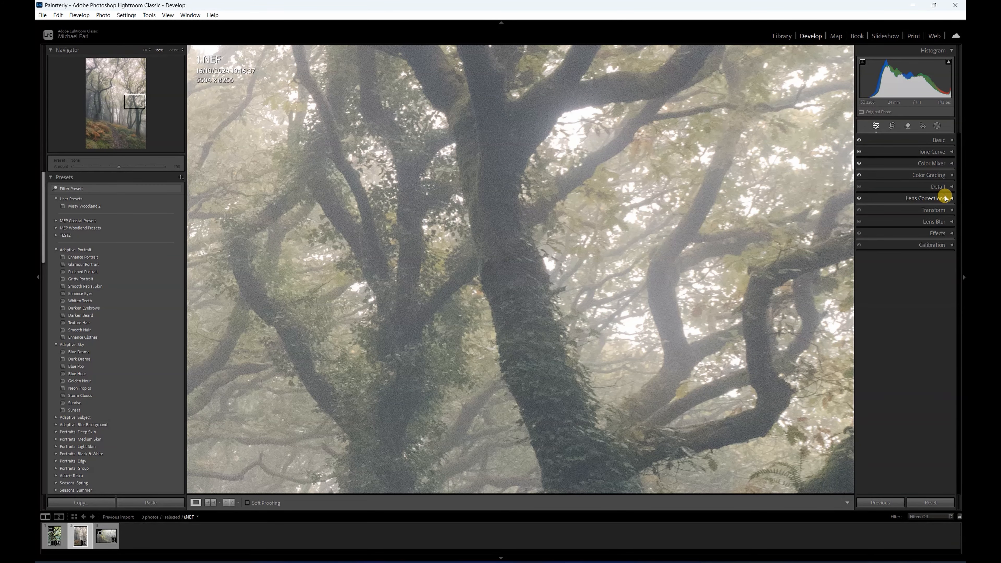
# Step: Try a negative Vertical perspective transform on the whole photo, then reset it
pyautogui.click(944, 211)
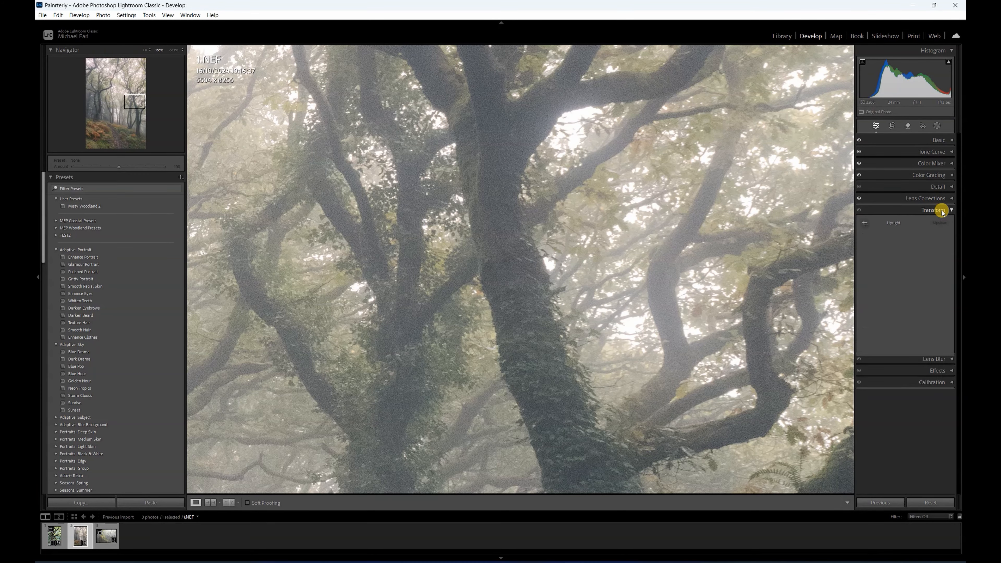
pyautogui.click(677, 248)
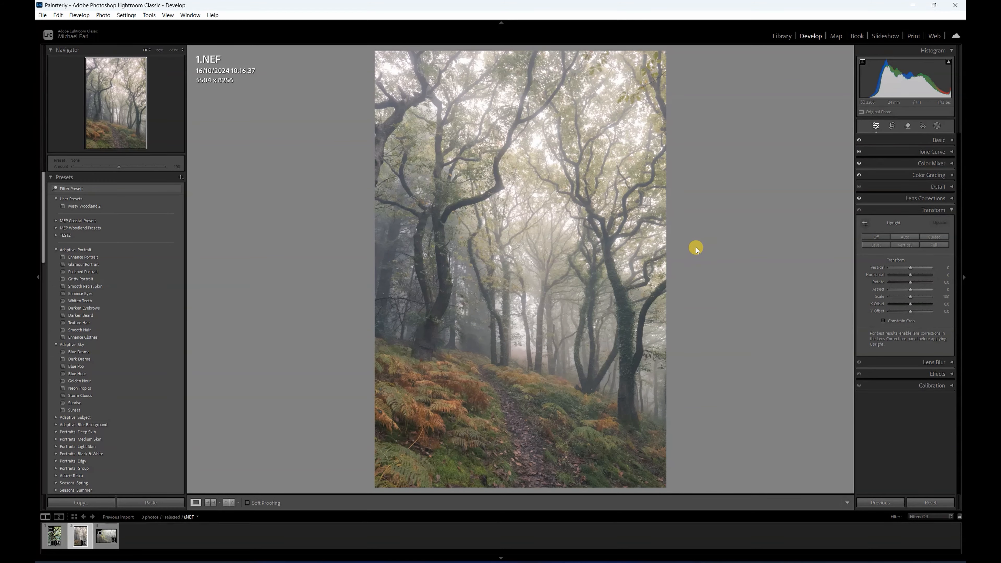
pyautogui.moveTo(910, 269); pyautogui.dragTo(902, 268)
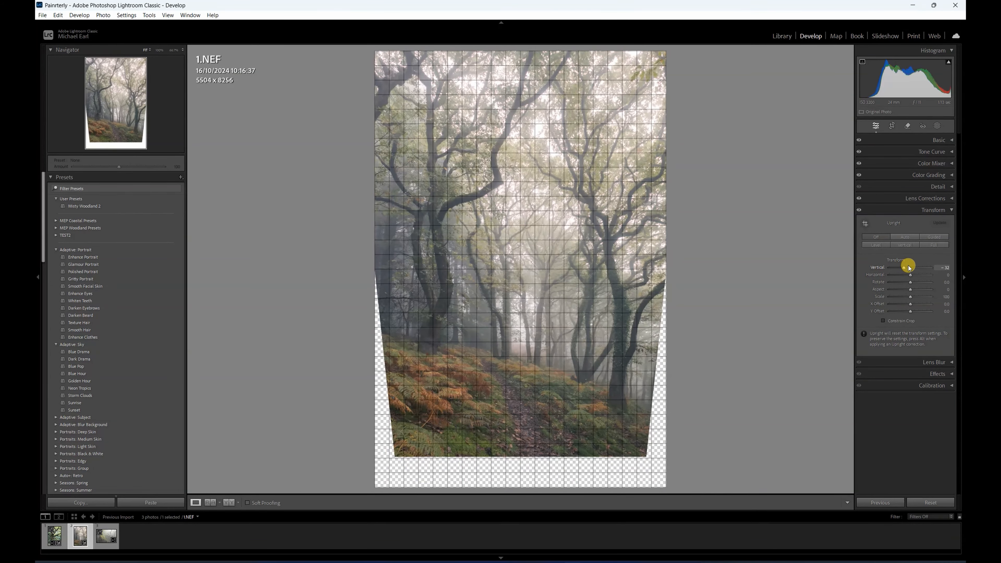
pyautogui.doubleClick(904, 268)
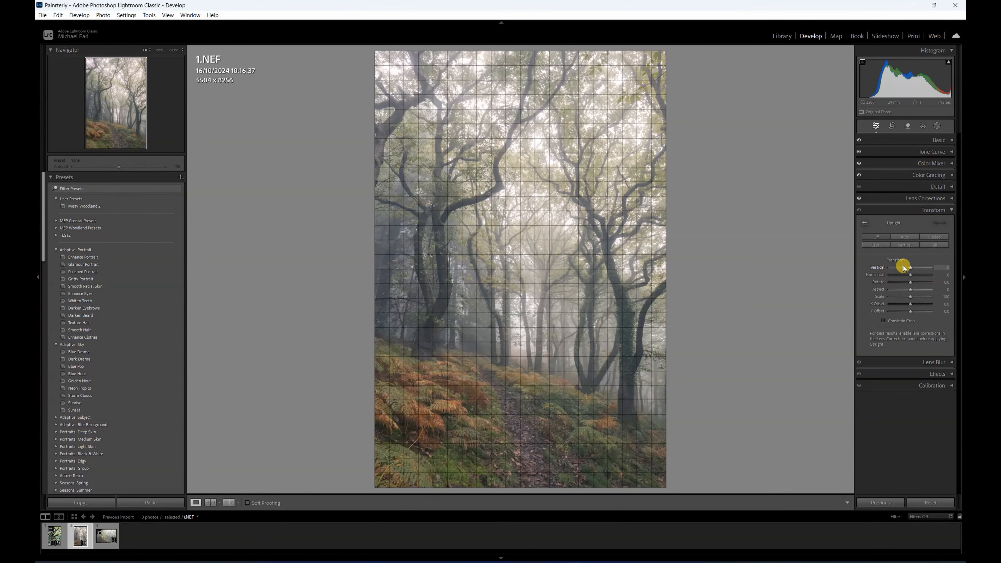
pyautogui.click(947, 209)
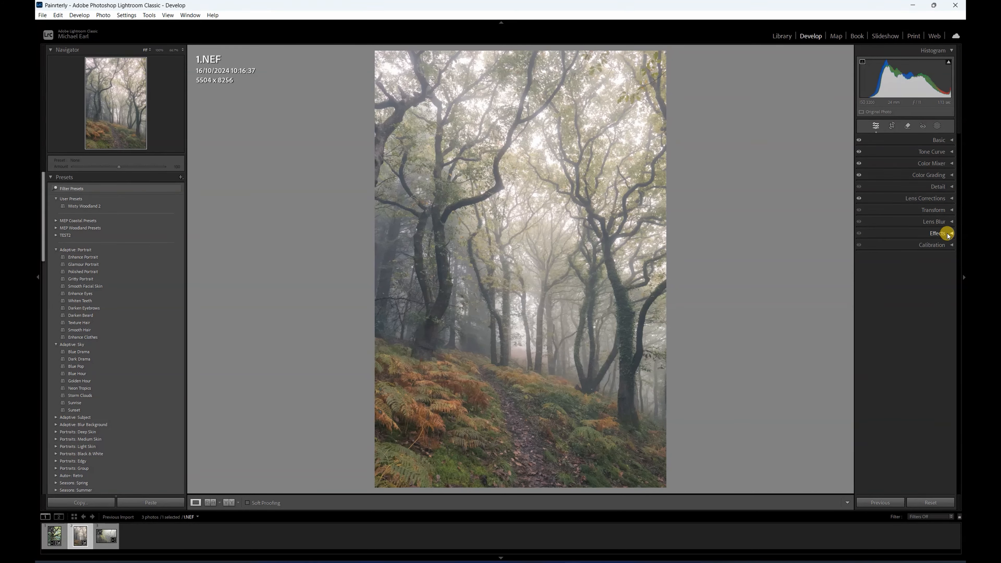
# Step: Add a dark Highlight Priority post-crop vignette with amount -18 and compare the photo with and without it
pyautogui.click(933, 231)
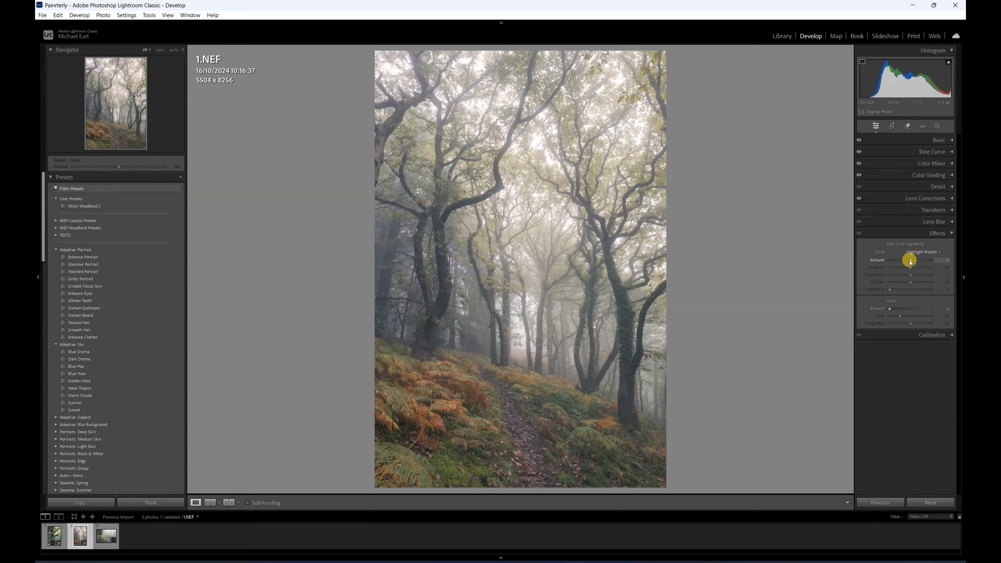
pyautogui.moveTo(912, 260)
pyautogui.mouseDown()
pyautogui.moveTo(928, 261)
pyautogui.moveTo(876, 259)
pyautogui.moveTo(907, 263)
pyautogui.mouseUp()
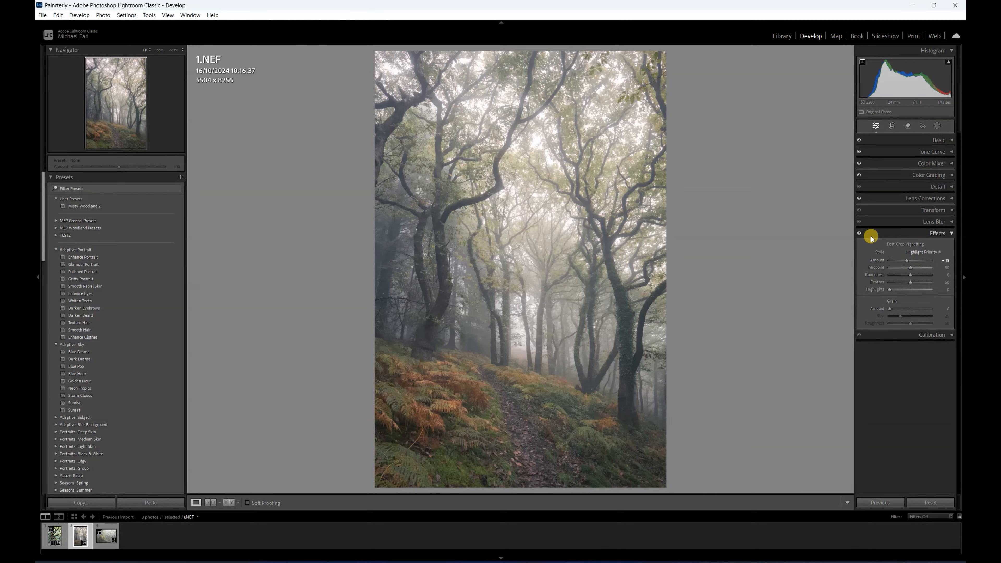
pyautogui.click(860, 234)
pyautogui.click(859, 234)
pyautogui.click(858, 234)
pyautogui.click(859, 234)
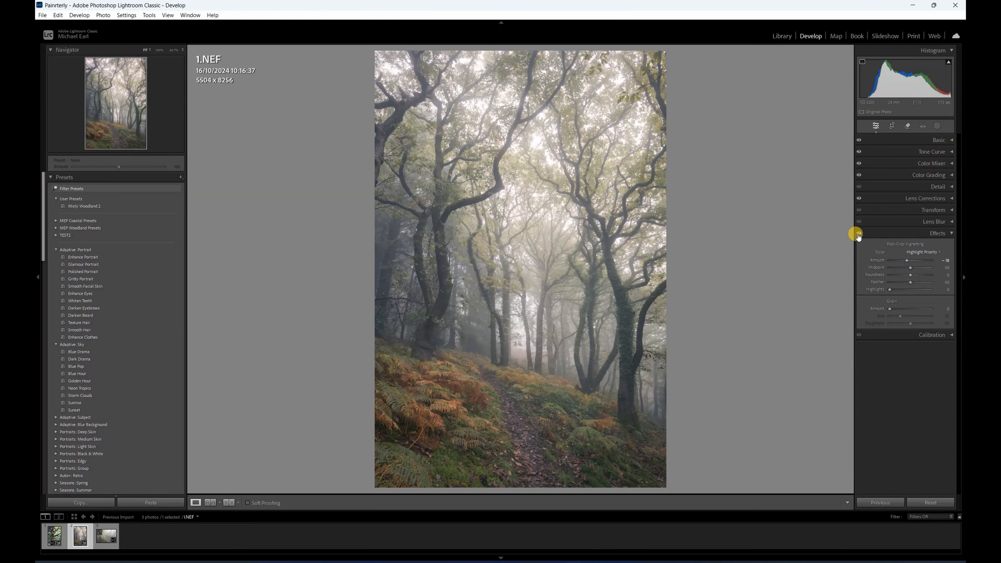